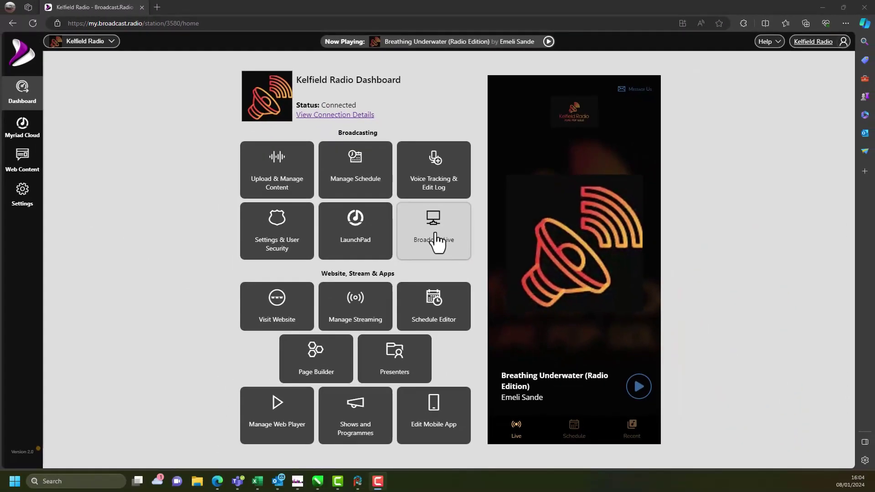
# Launch Broadcast Live to open the station's cloud studio with its jingles MediaWall and playout log
pyautogui.click(437, 241)
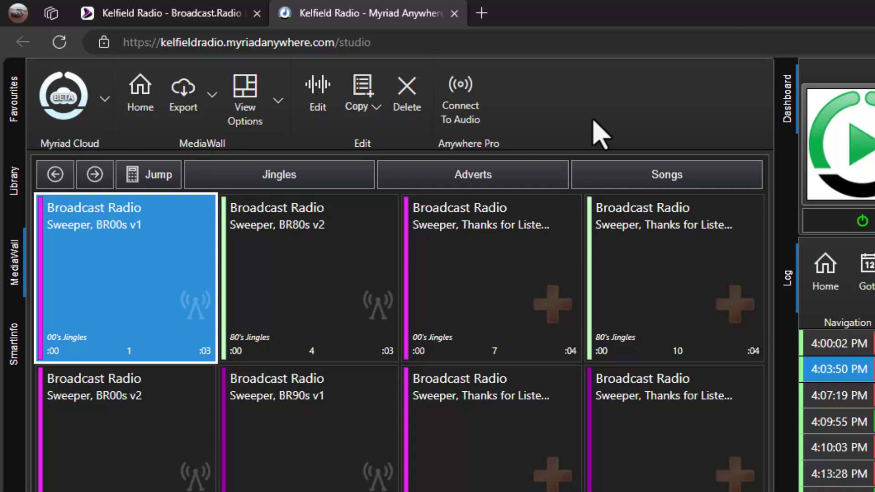
# Join the Virtual Studio using the RODECaster Pro II microphone and speakers
pyautogui.click(465, 111)
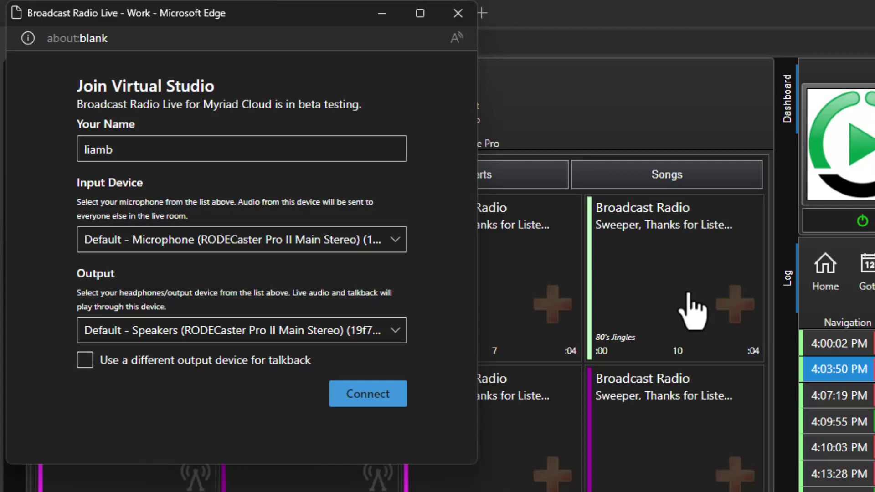
pyautogui.click(354, 394)
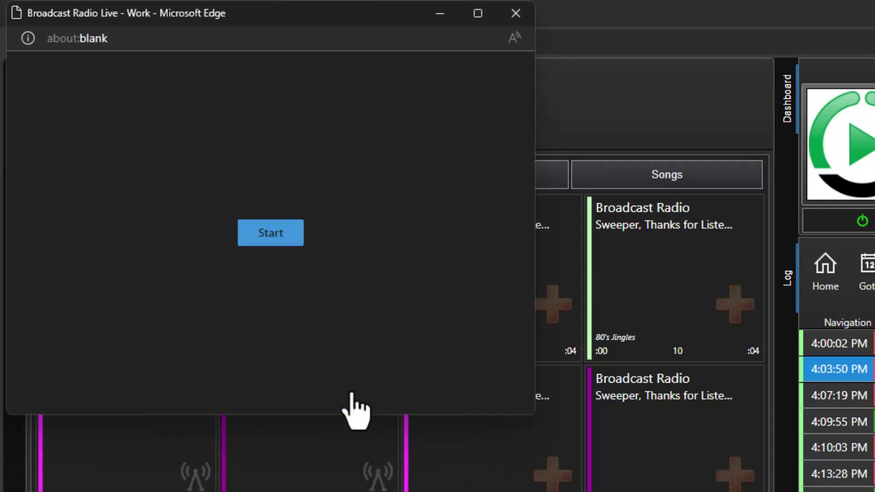
# Start the Virtual Studio session, route the local mic to Live output, and test it on then off
pyautogui.click(266, 246)
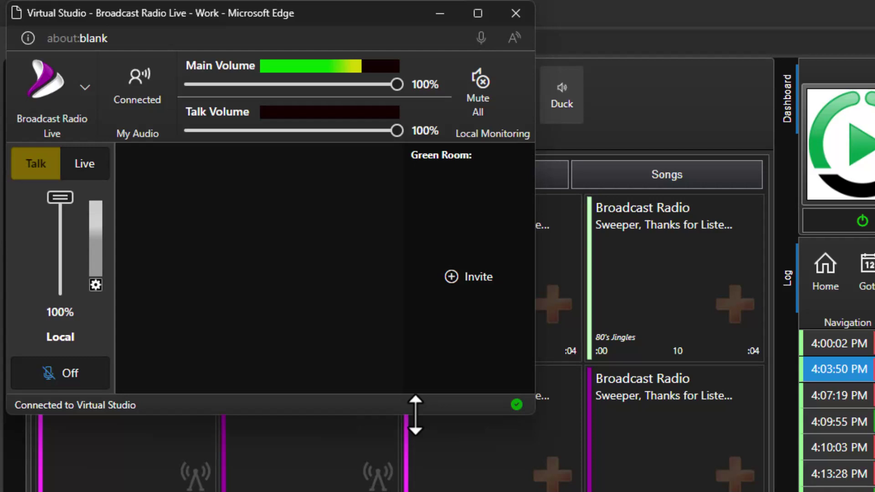
pyautogui.click(33, 167)
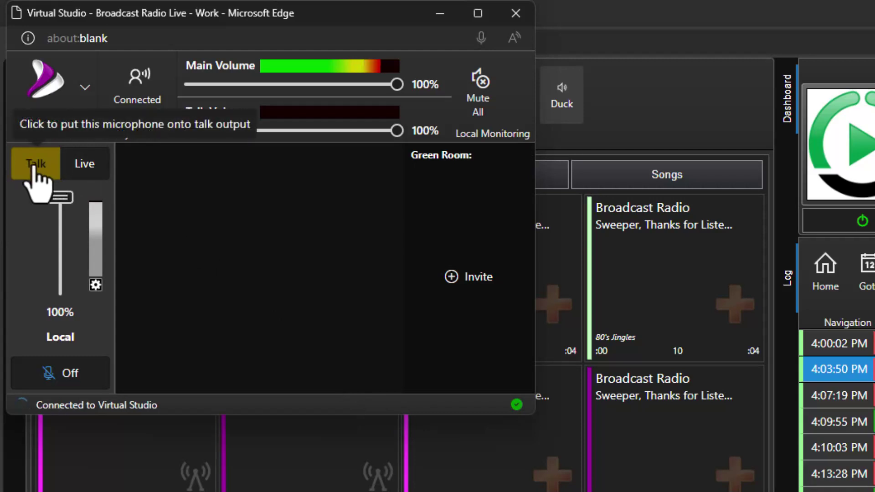
pyautogui.click(86, 168)
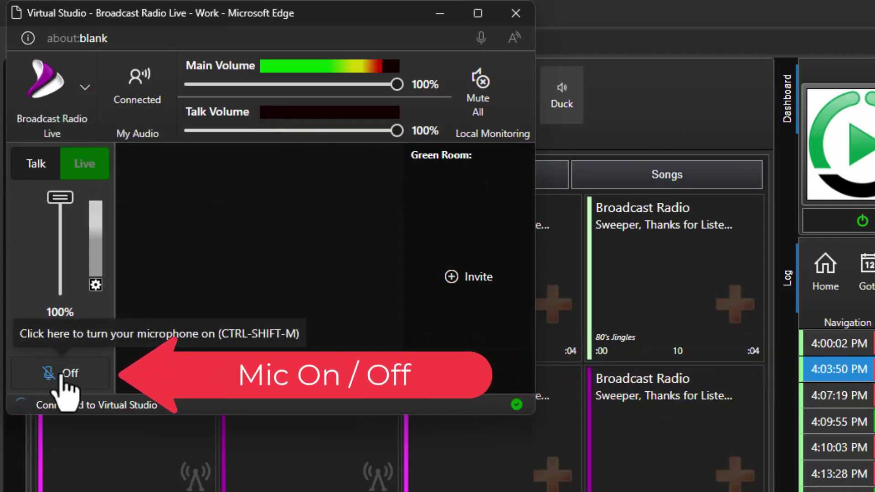
pyautogui.click(63, 374)
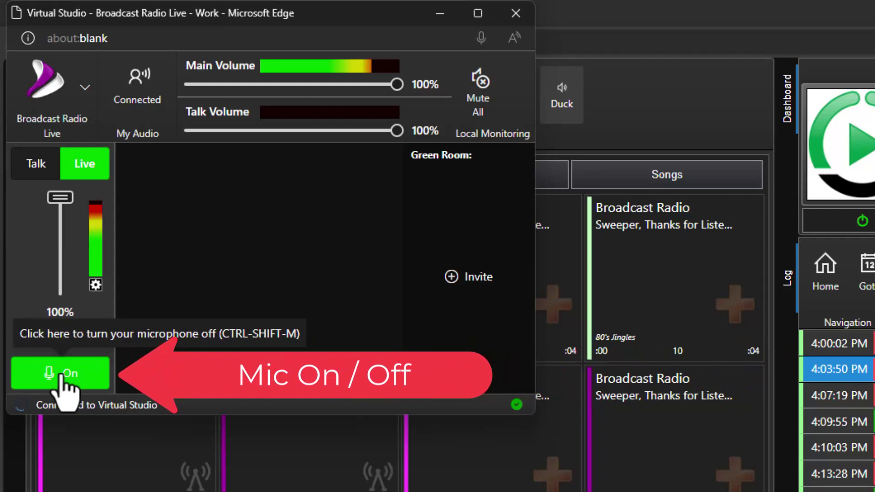
pyautogui.click(61, 375)
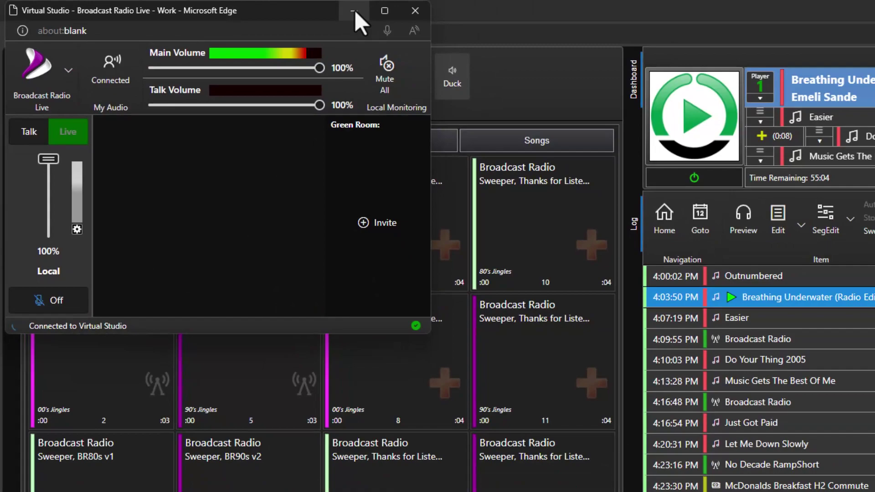
# Minimise Virtual Studio, route the studio's My Audio mic to Live, then toggle it live and off
pyautogui.click(354, 11)
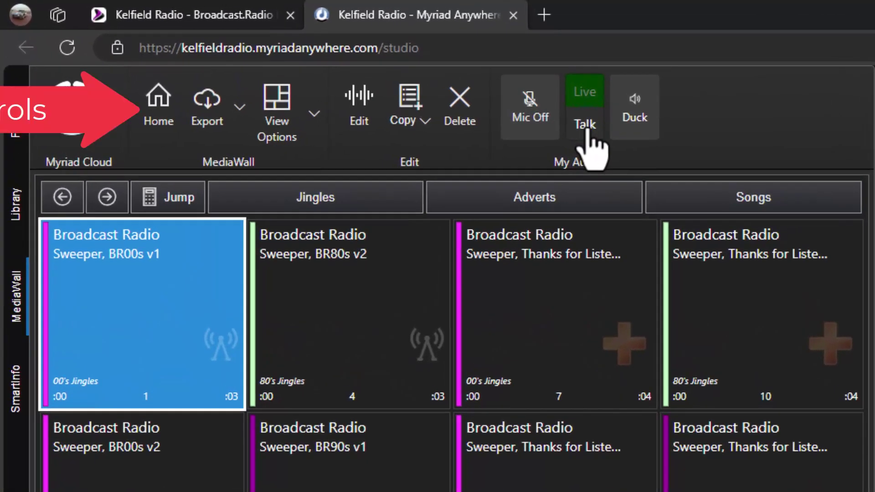
pyautogui.click(286, 60)
pyautogui.click(588, 94)
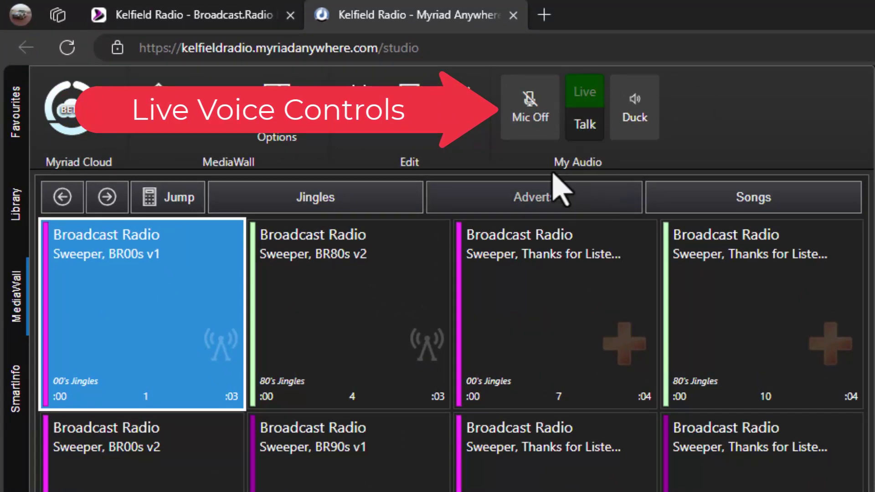
pyautogui.click(531, 132)
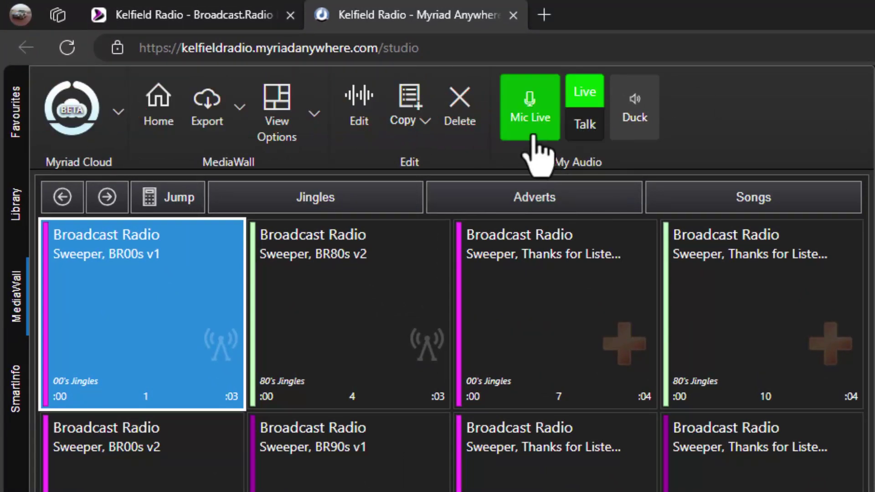
pyautogui.click(532, 136)
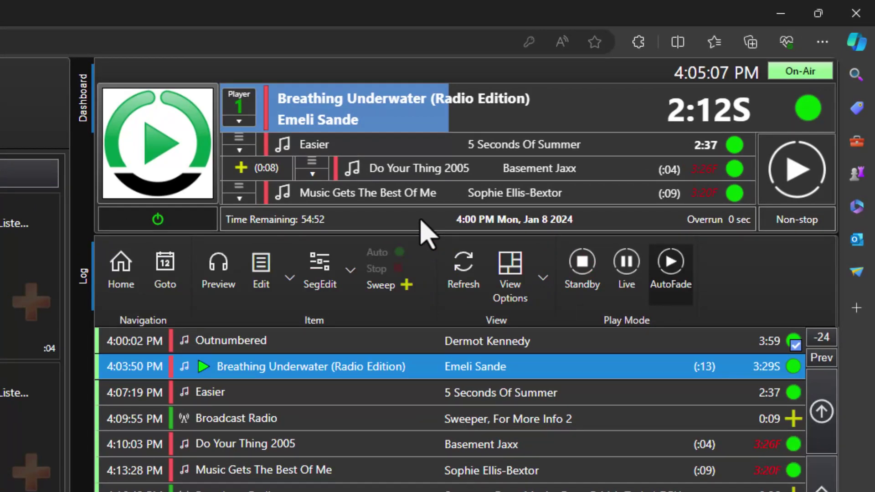
# Switch playout to Live mode and set 'Breathing Underwater (Radio Edition)' to Stop
pyautogui.click(627, 268)
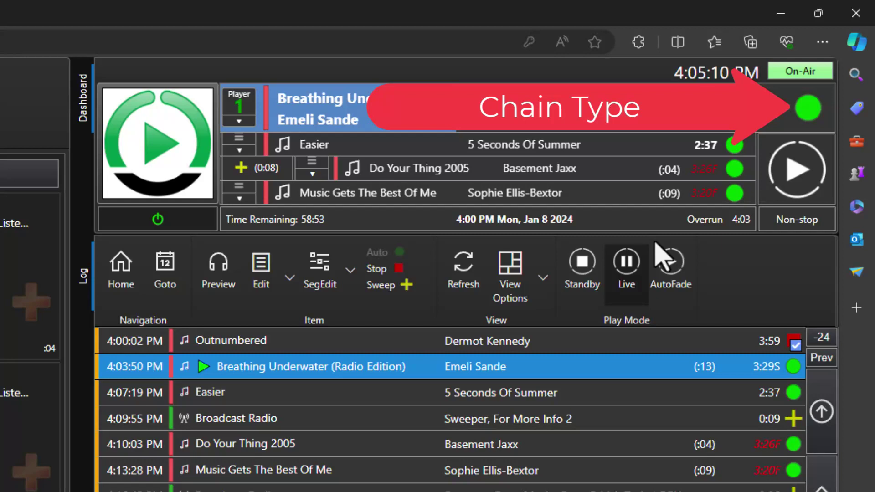
pyautogui.click(808, 113)
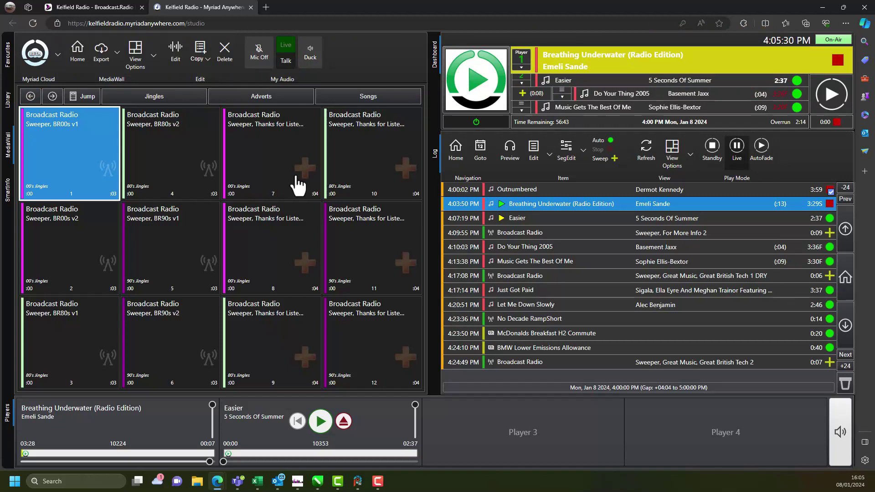
# Go mic live, start 'Easier' by 5 Seconds Of Summer, then switch the mic off
pyautogui.click(258, 57)
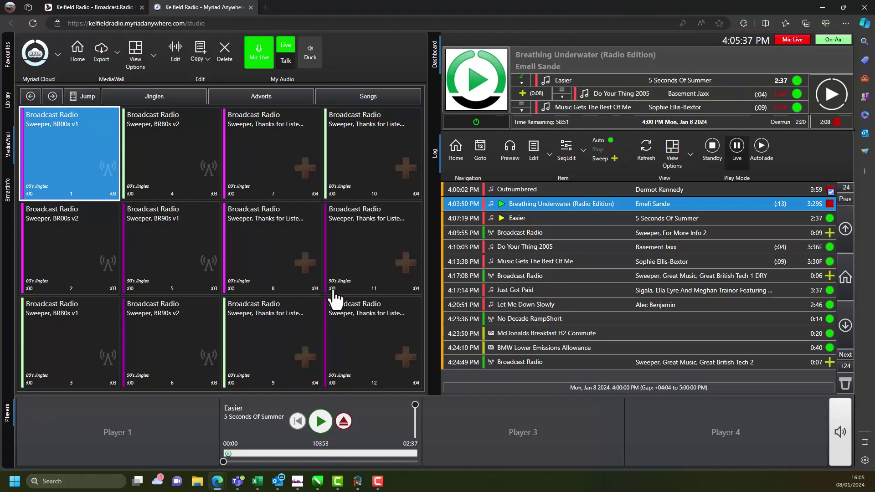
pyautogui.click(825, 103)
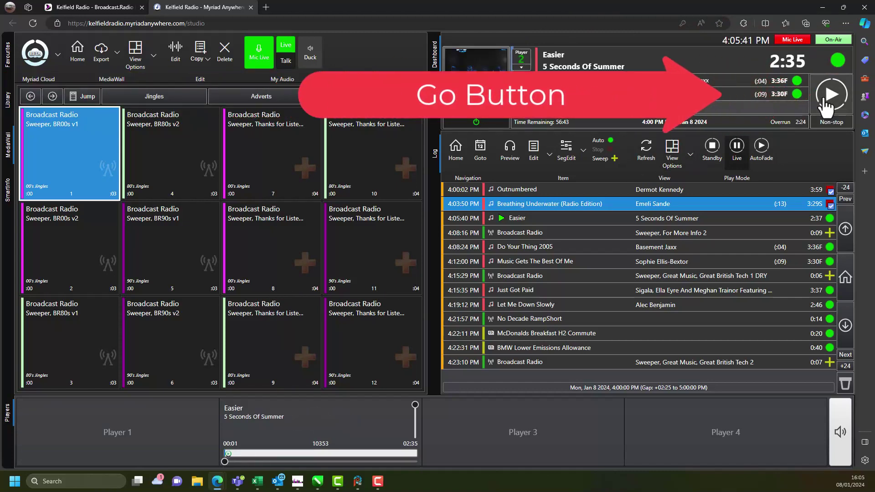
pyautogui.click(272, 54)
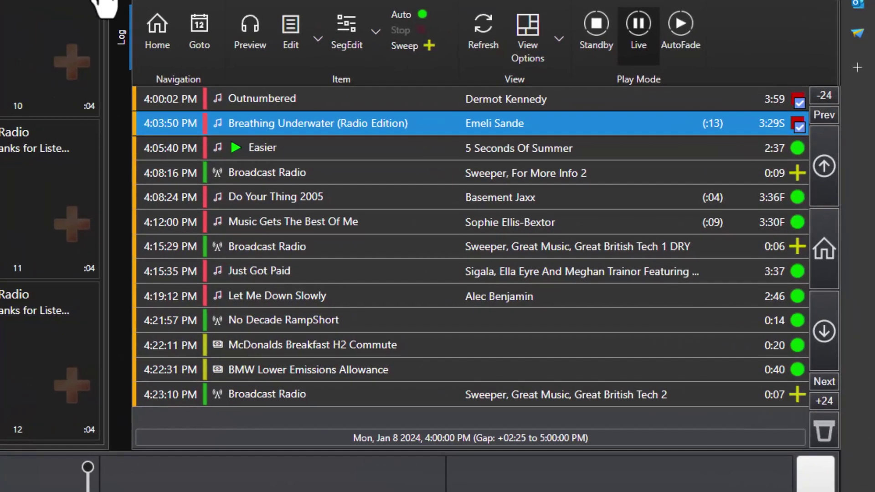
# Set Stop chains on Do Your Thing 2005 and Let Me Down Slowly, then return playout to AutoFade
pyautogui.click(797, 201)
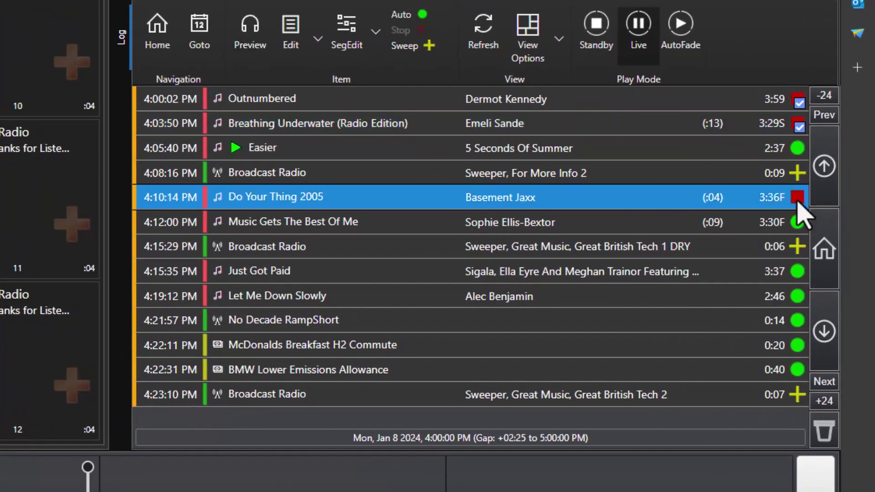
pyautogui.click(796, 298)
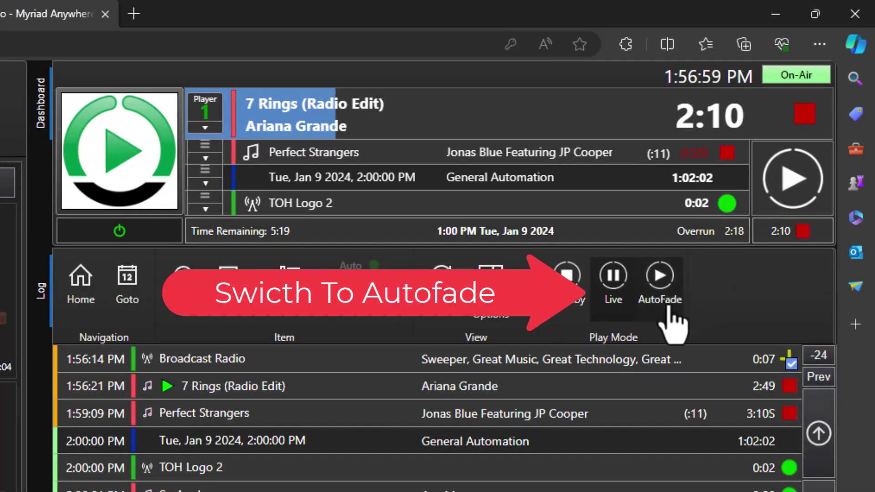
pyautogui.click(661, 285)
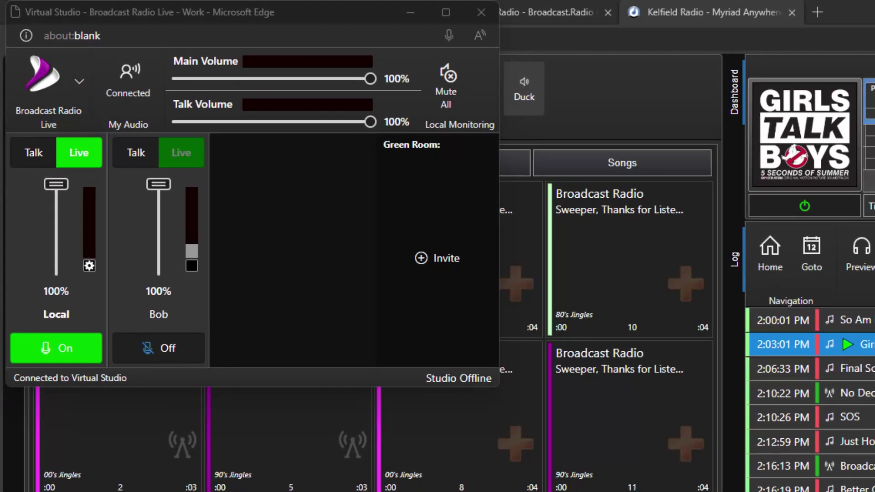
# Turn the guest mic on, adjust its fader level, then switch both local and guest mics off
pyautogui.click(173, 355)
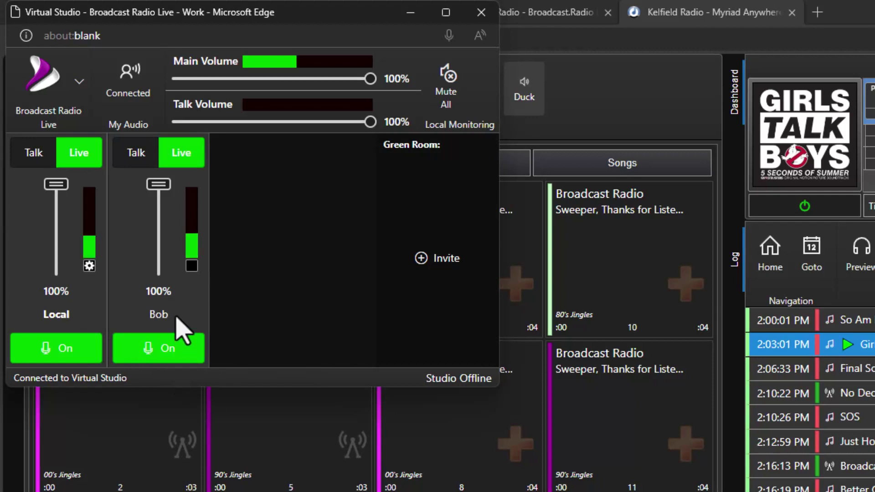
pyautogui.moveTo(159, 185)
pyautogui.mouseDown()
pyautogui.moveTo(164, 268)
pyautogui.moveTo(165, 179)
pyautogui.mouseUp()
pyautogui.click(63, 351)
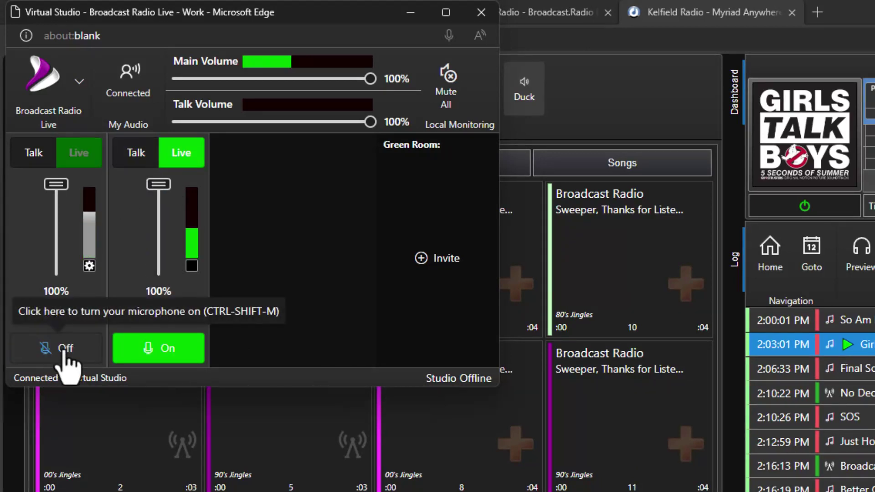
pyautogui.click(135, 360)
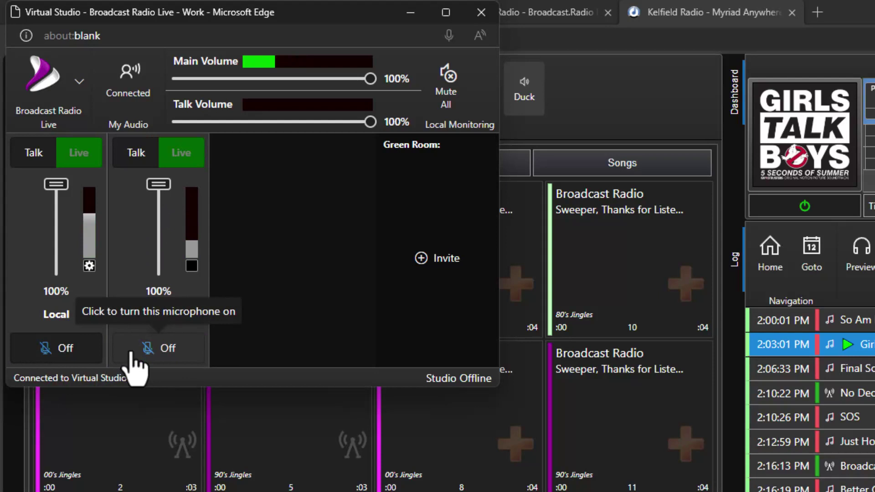
# Route both guest and local mics to Talk output, test them on, then turn both off
pyautogui.click(128, 155)
pyautogui.click(37, 155)
pyautogui.click(62, 353)
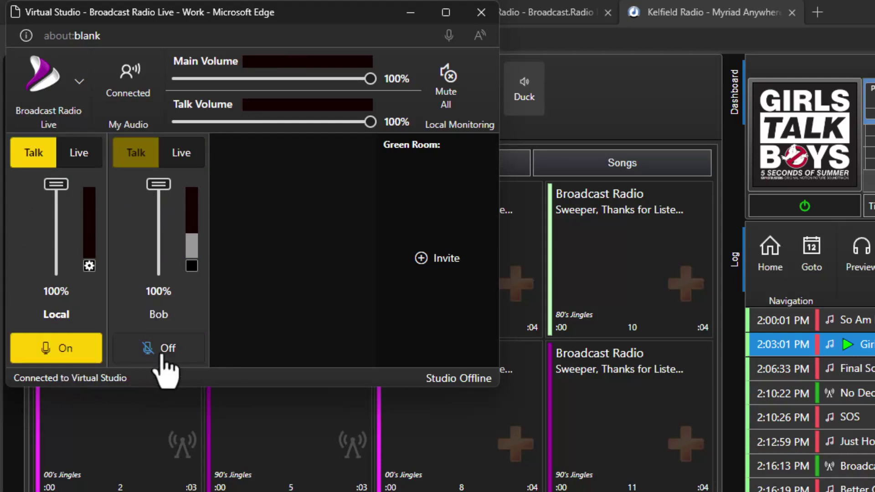
pyautogui.click(164, 361)
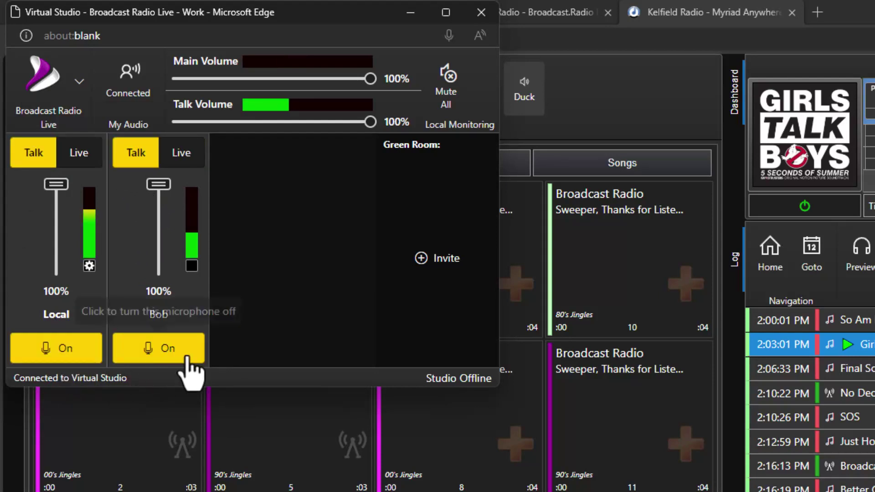
pyautogui.click(164, 357)
pyautogui.click(45, 355)
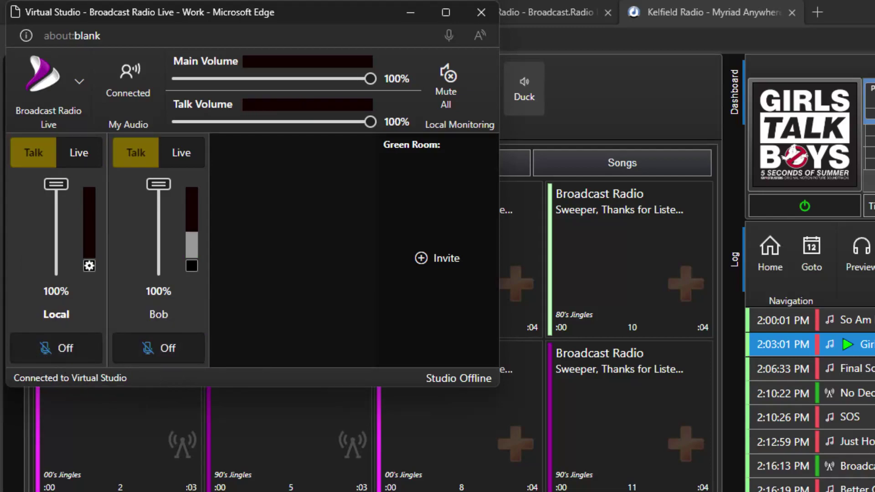